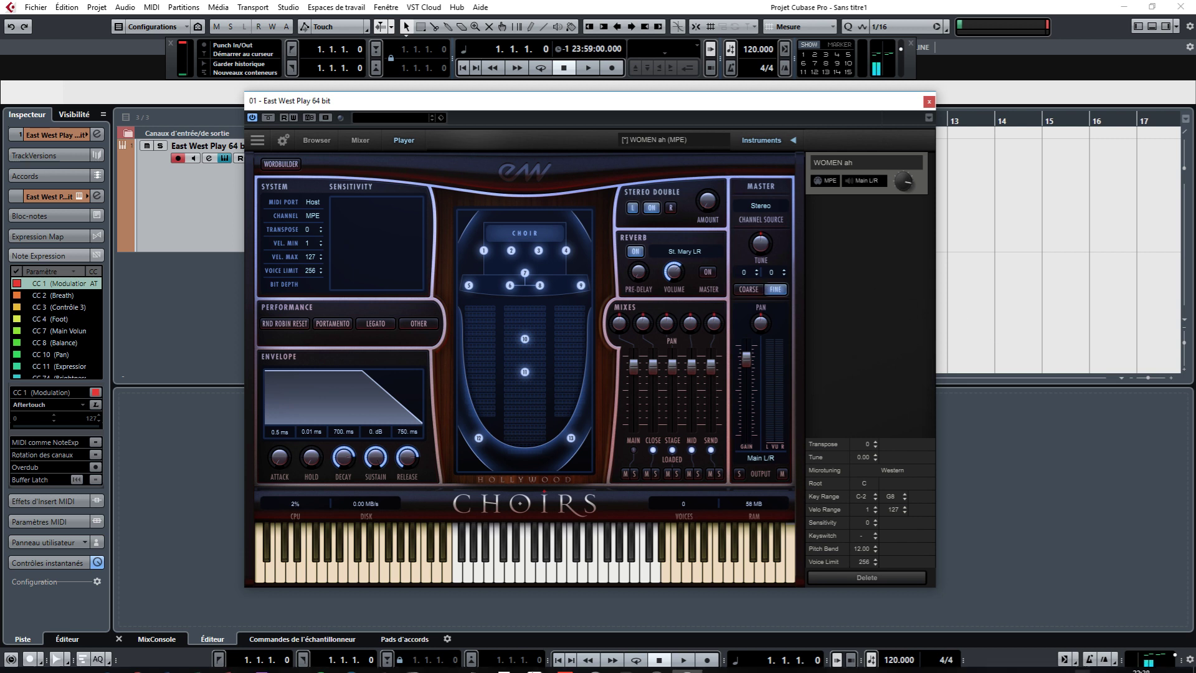
# - Switch to ROLI Dashboard, reposition its window to show the East West set-up's MIDI settings, and set Slide CC to 2
pyautogui.moveTo(560, 668)
pyautogui.click(657, 660)
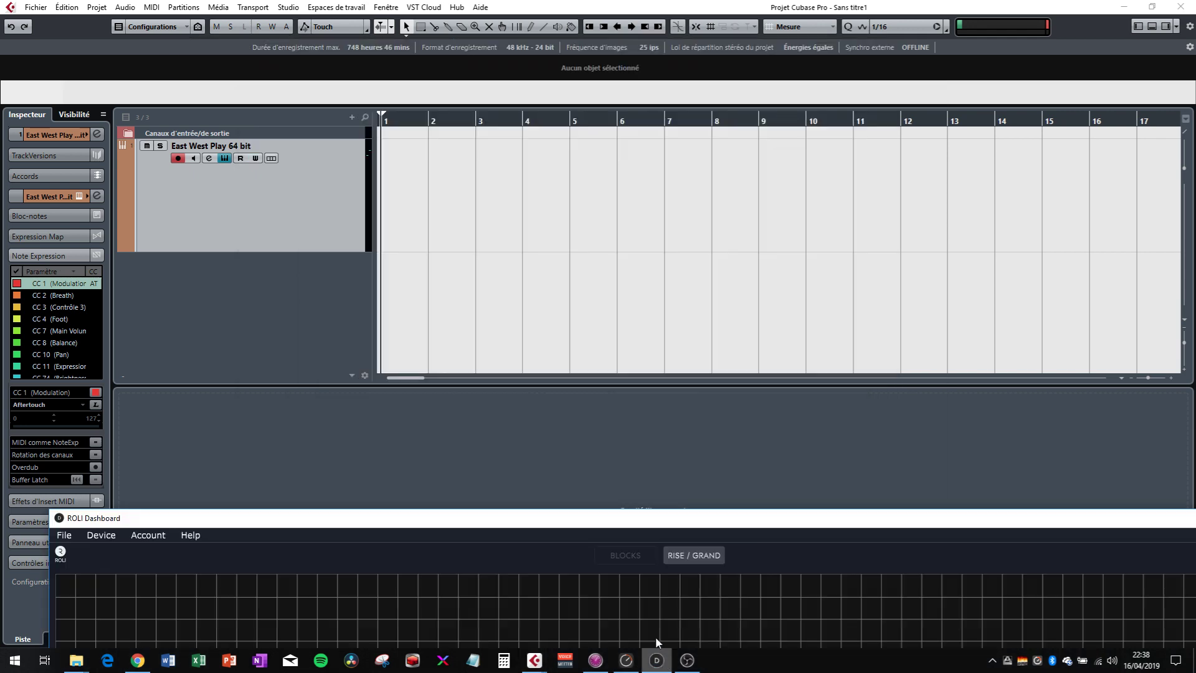
pyautogui.moveTo(526, 521); pyautogui.dragTo(463, 17)
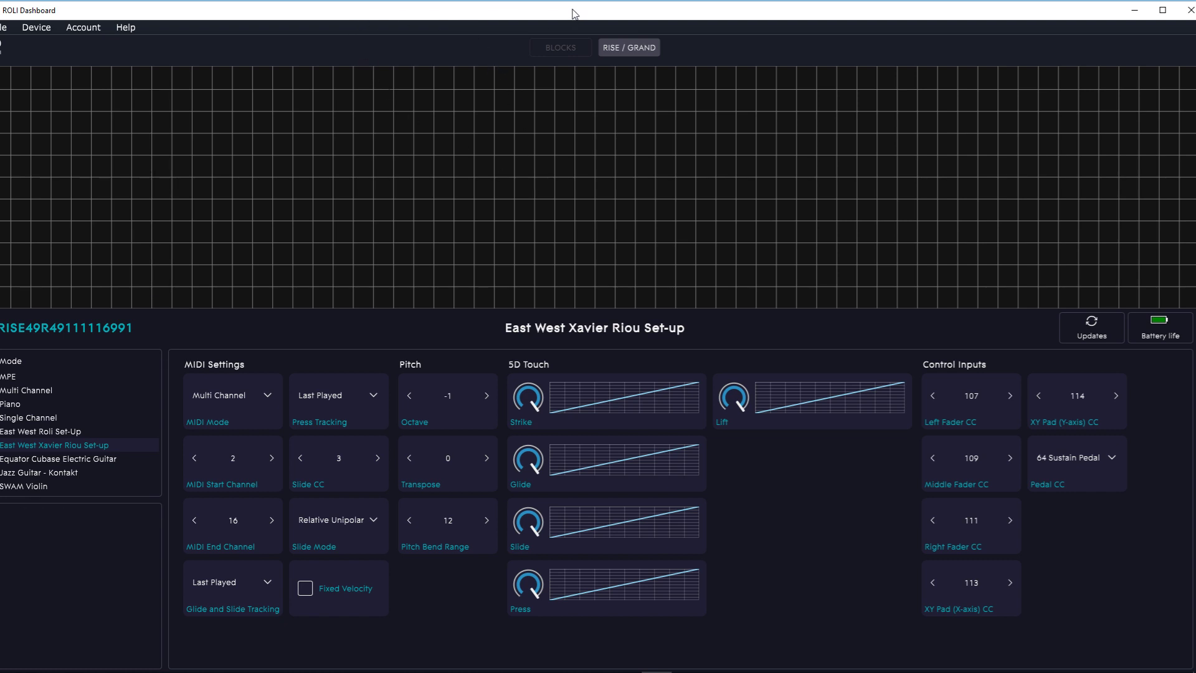
pyautogui.moveTo(575, 14); pyautogui.dragTo(528, 14)
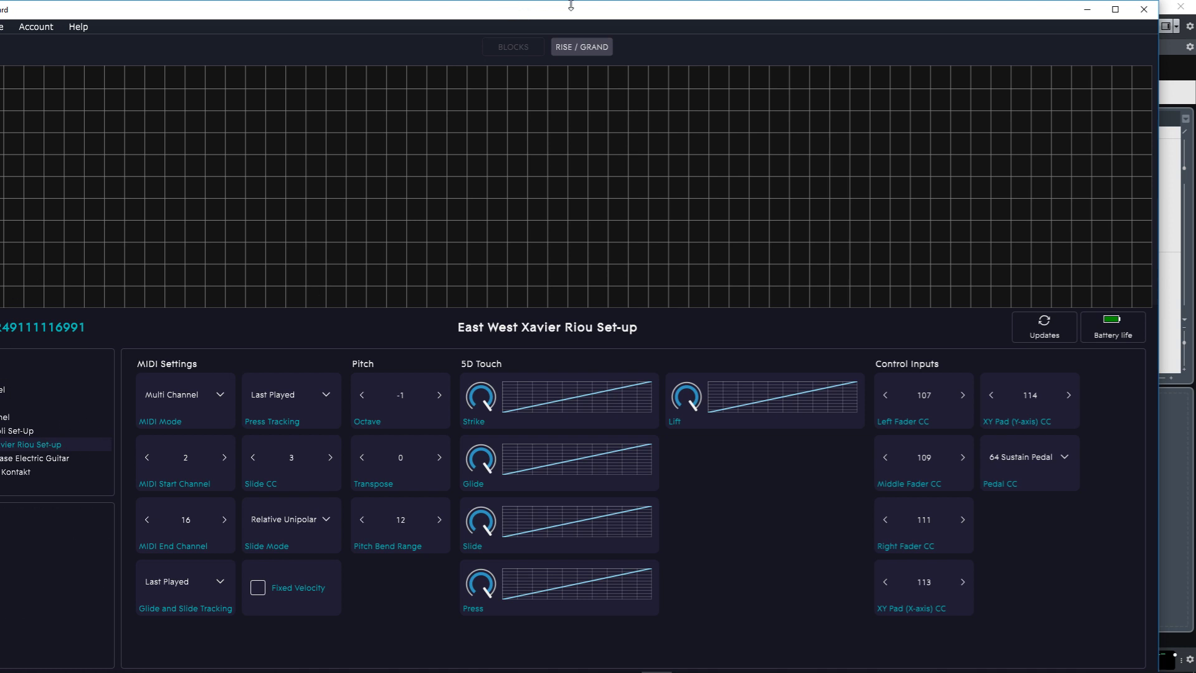
pyautogui.moveTo(568, 14); pyautogui.dragTo(481, 14)
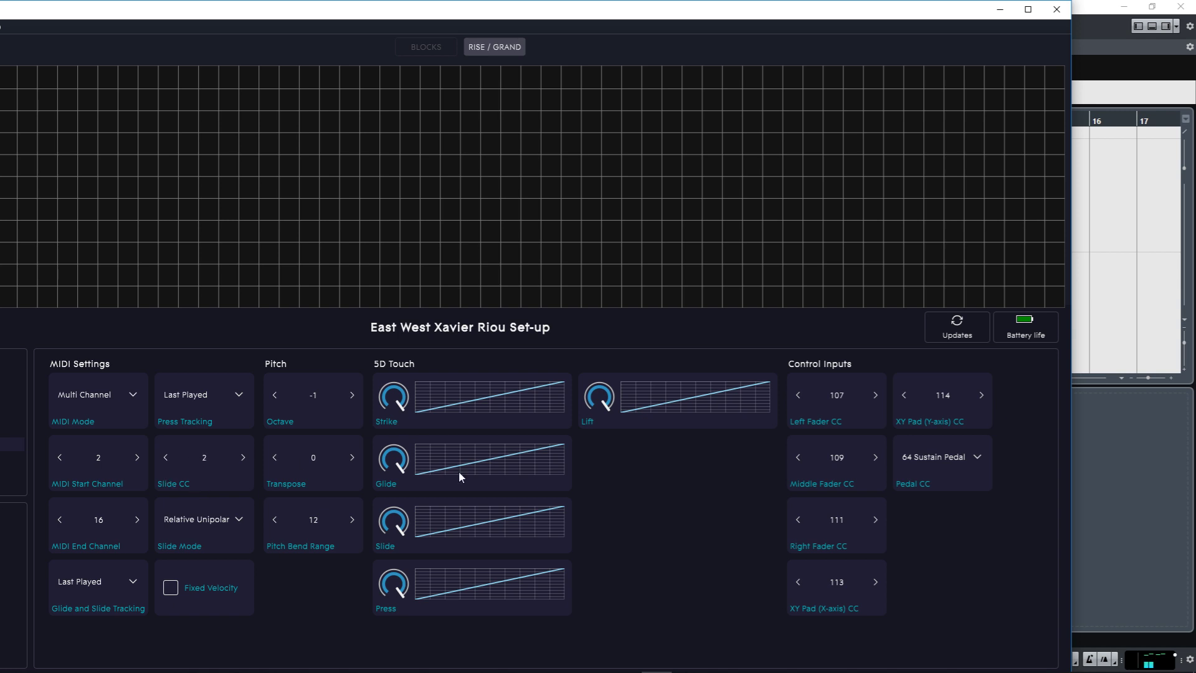
pyautogui.click(998, 10)
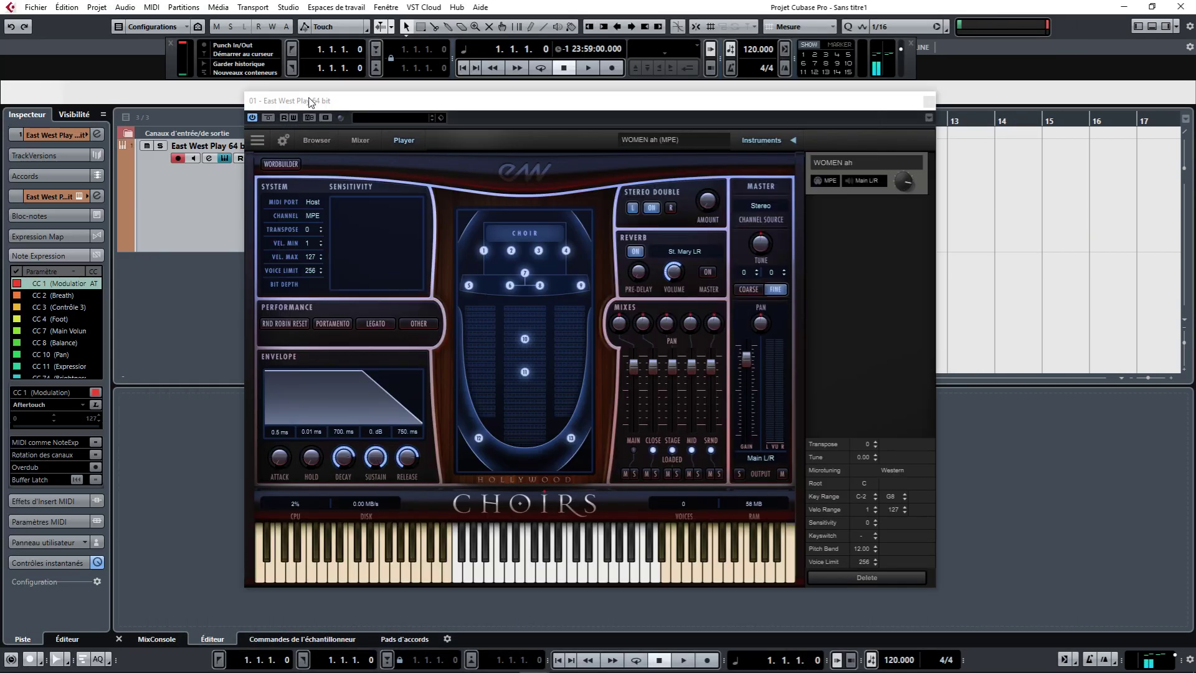
# - Collapse the track's Note Expression section and move the East West Play window clear of the Inspector
pyautogui.click(39, 256)
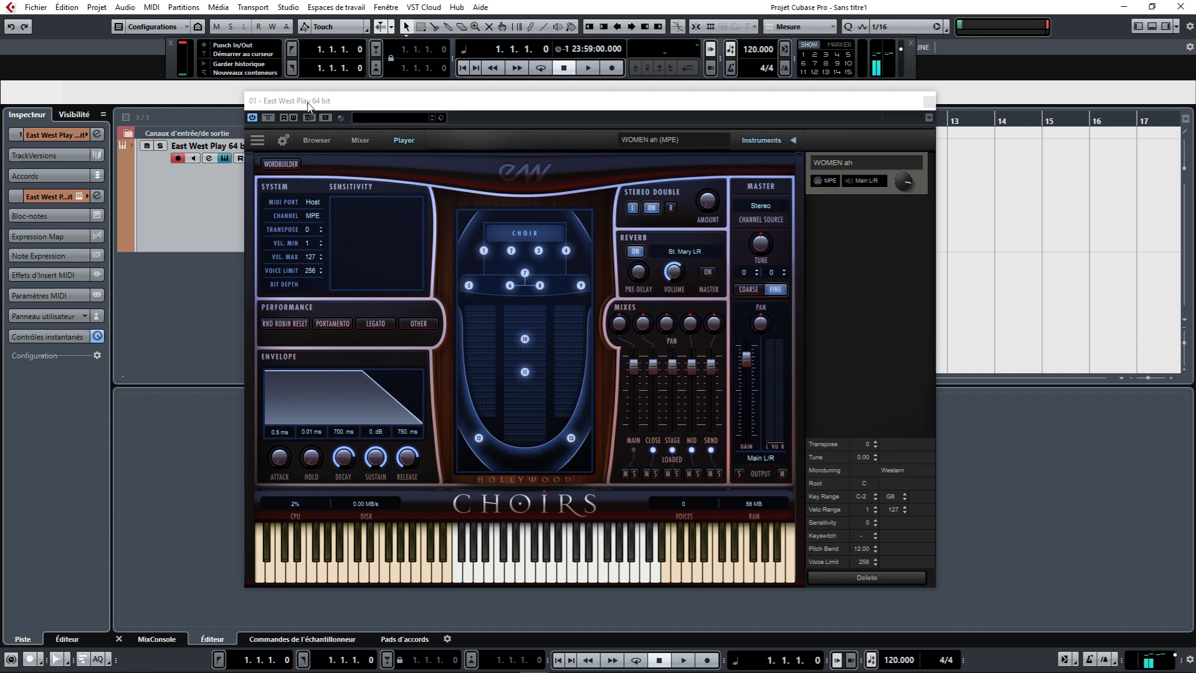
pyautogui.moveTo(308, 103); pyautogui.dragTo(453, 147)
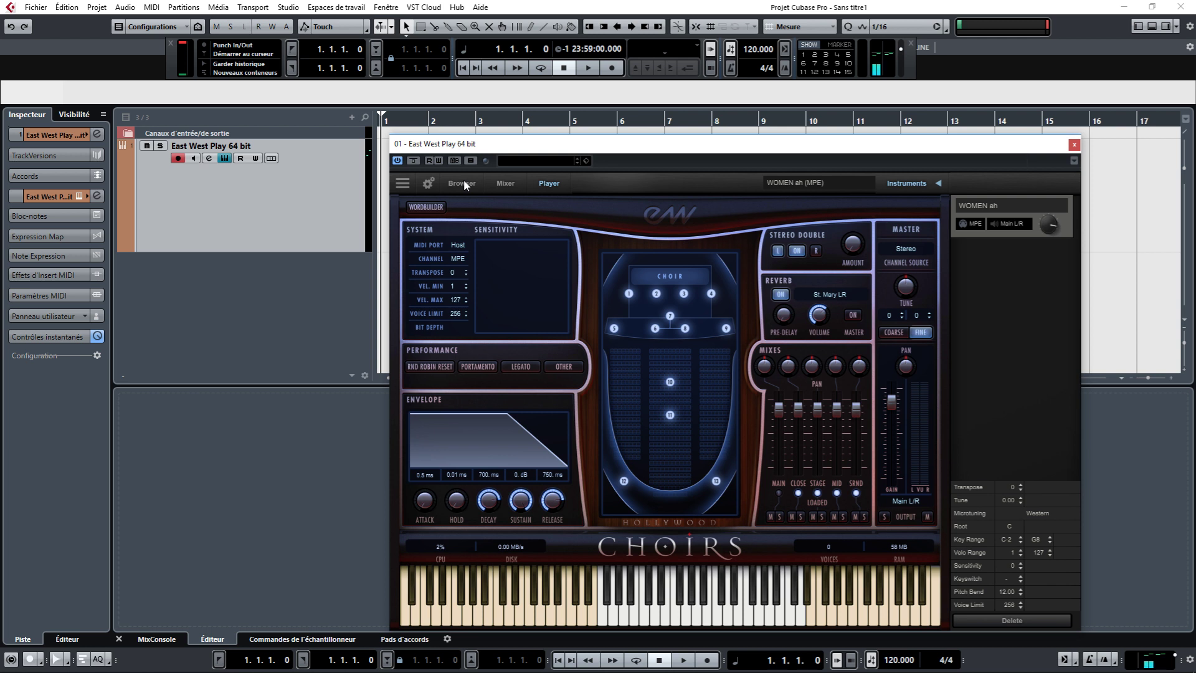
pyautogui.moveTo(508, 146); pyautogui.dragTo(450, 120)
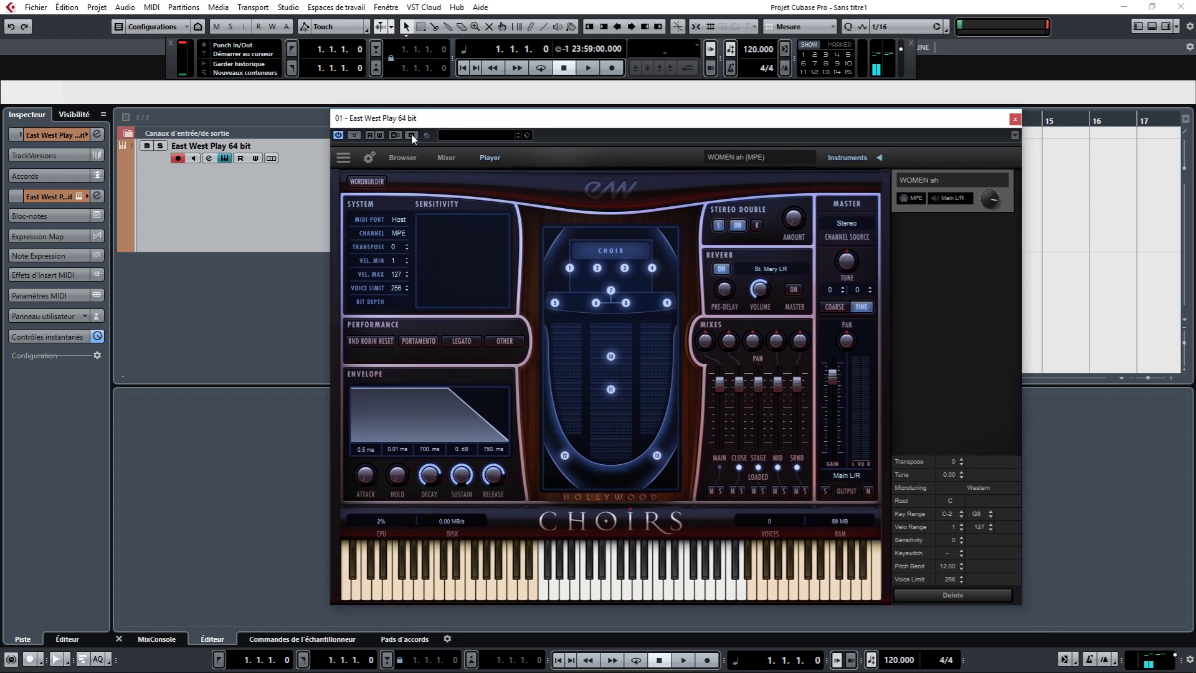
# - Browse EW Hollywood Brass Diamond to the 01 Long patches of 2 French Horns, and return to the player view
pyautogui.click(401, 160)
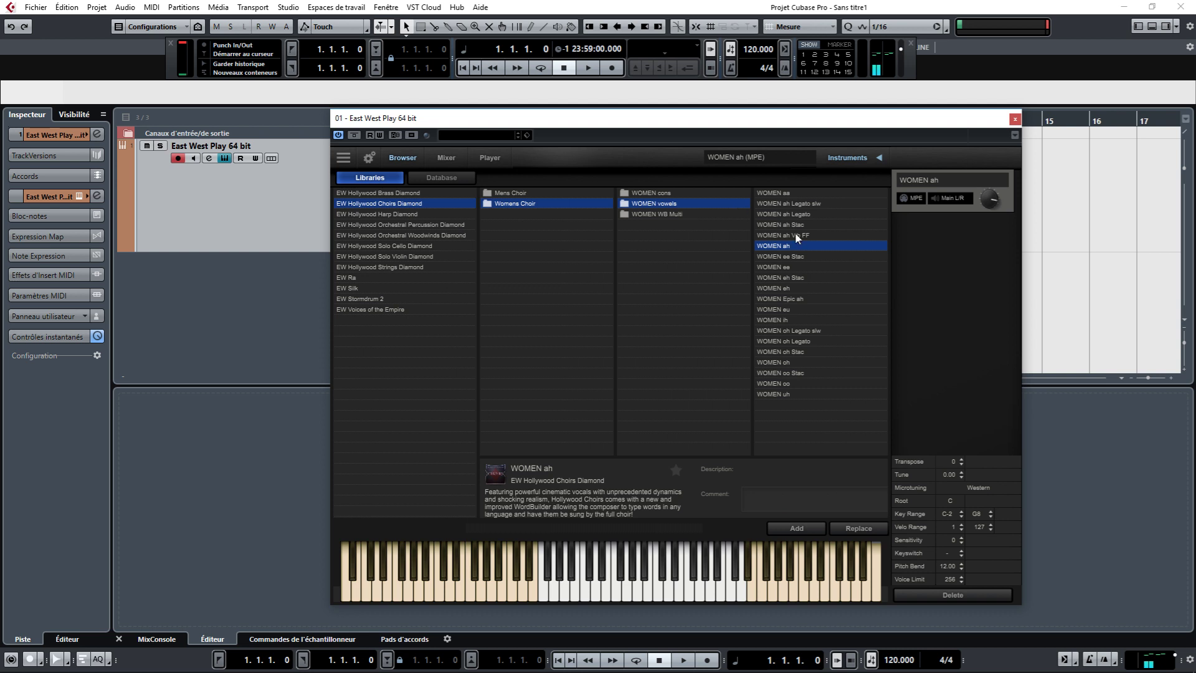
pyautogui.click(385, 194)
pyautogui.click(509, 194)
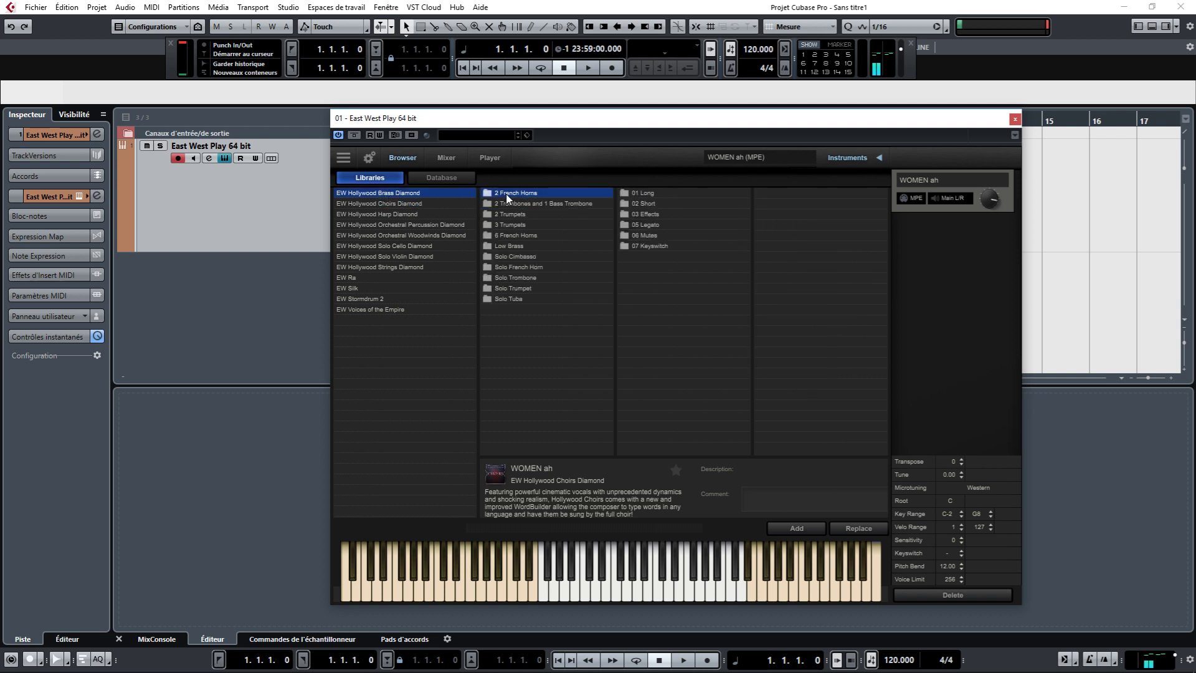
pyautogui.click(642, 194)
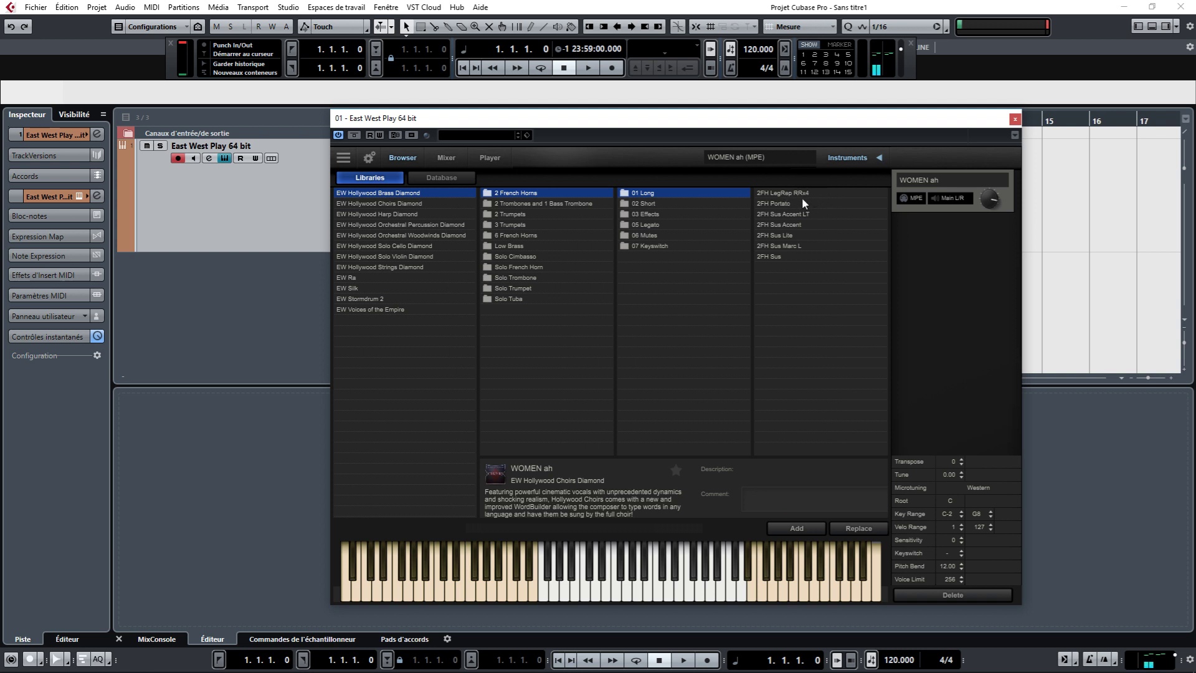
pyautogui.click(490, 157)
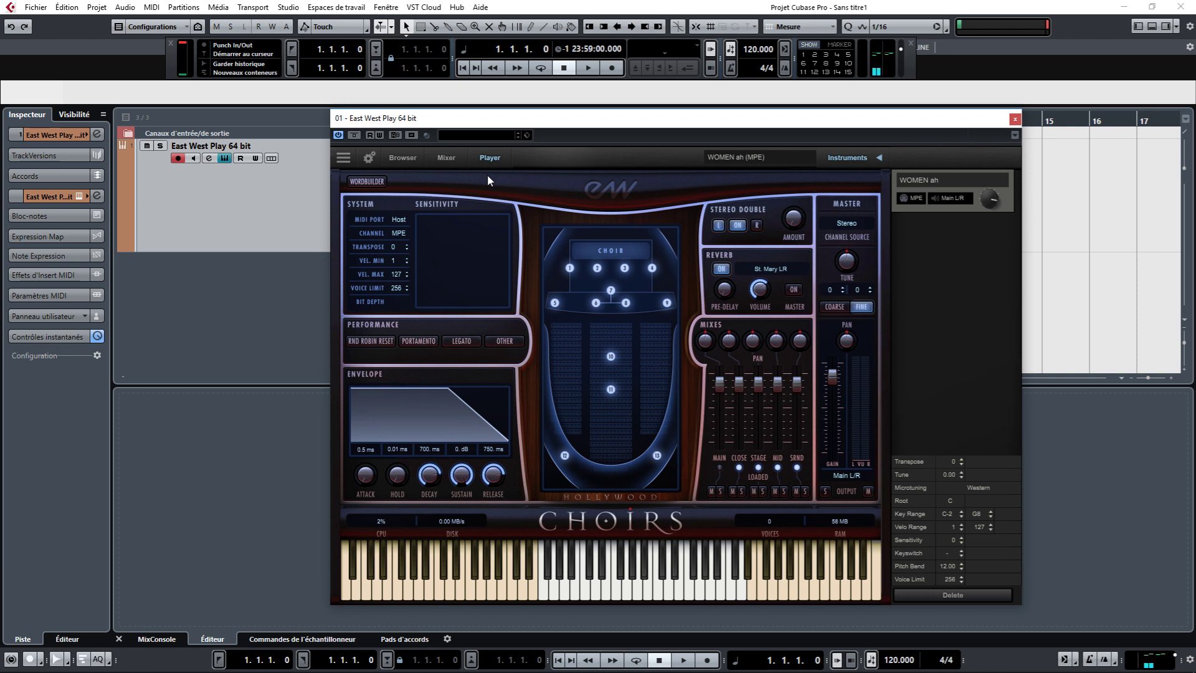
# - Switch the WOMEN ah instrument's MIDI channel to 1 and restore it to MPE
pyautogui.click(919, 198)
pyautogui.click(926, 228)
pyautogui.click(921, 237)
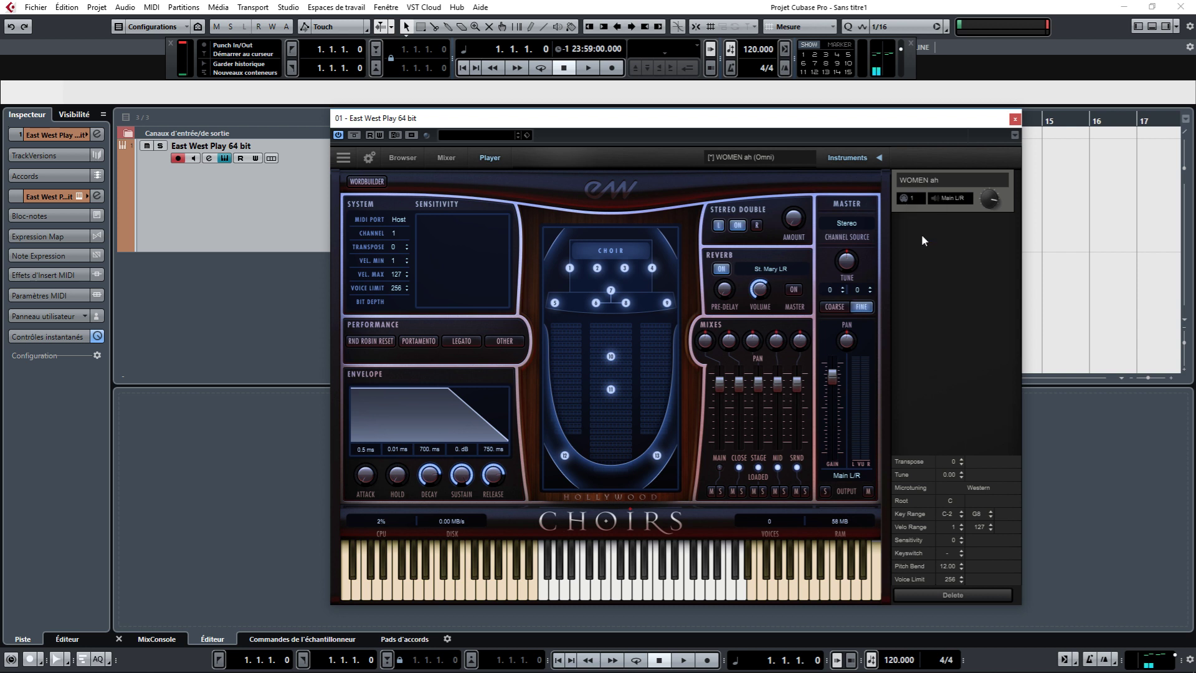
pyautogui.click(917, 199)
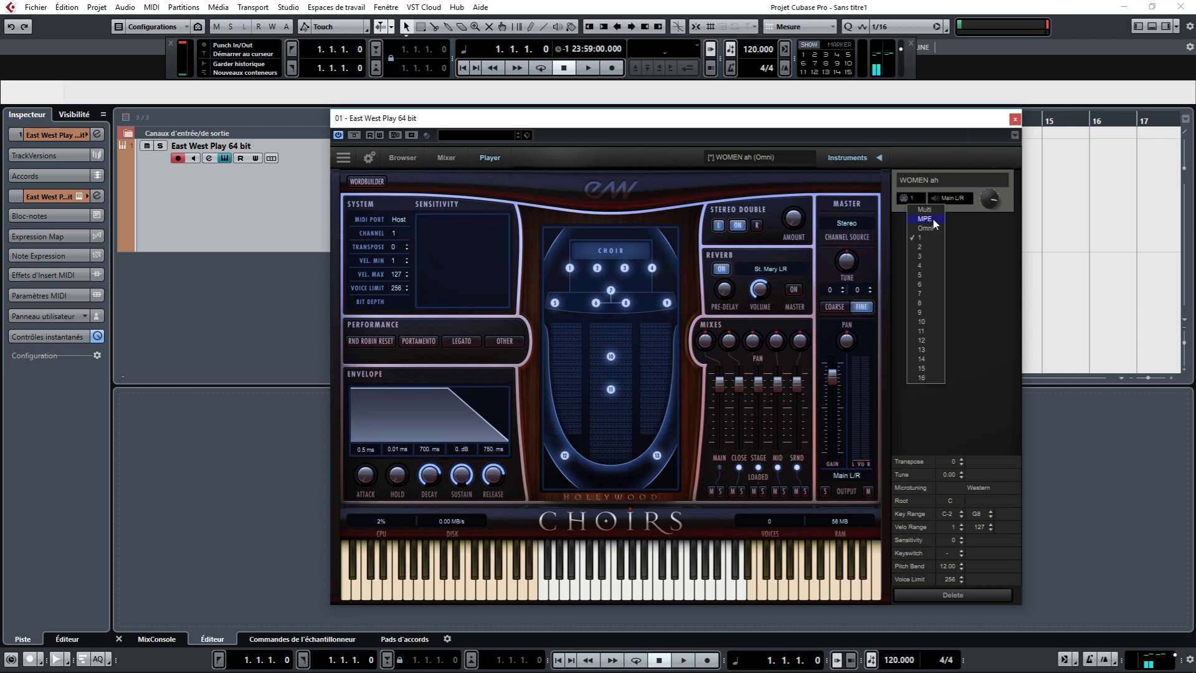
pyautogui.click(932, 219)
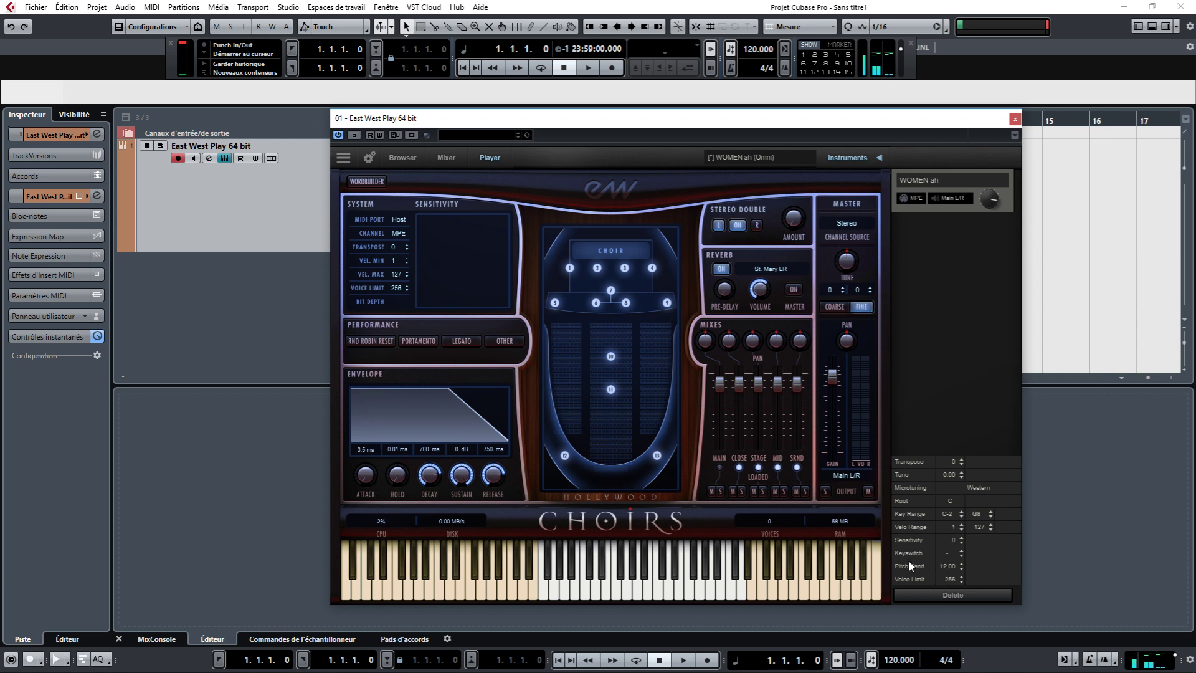
# - Check the WOMEN ah instrument's Pitch Bend value, close the instrument window and expand the track's Note Expression section
pyautogui.doubleClick(948, 566)
pyautogui.click(1045, 564)
pyautogui.click(1016, 121)
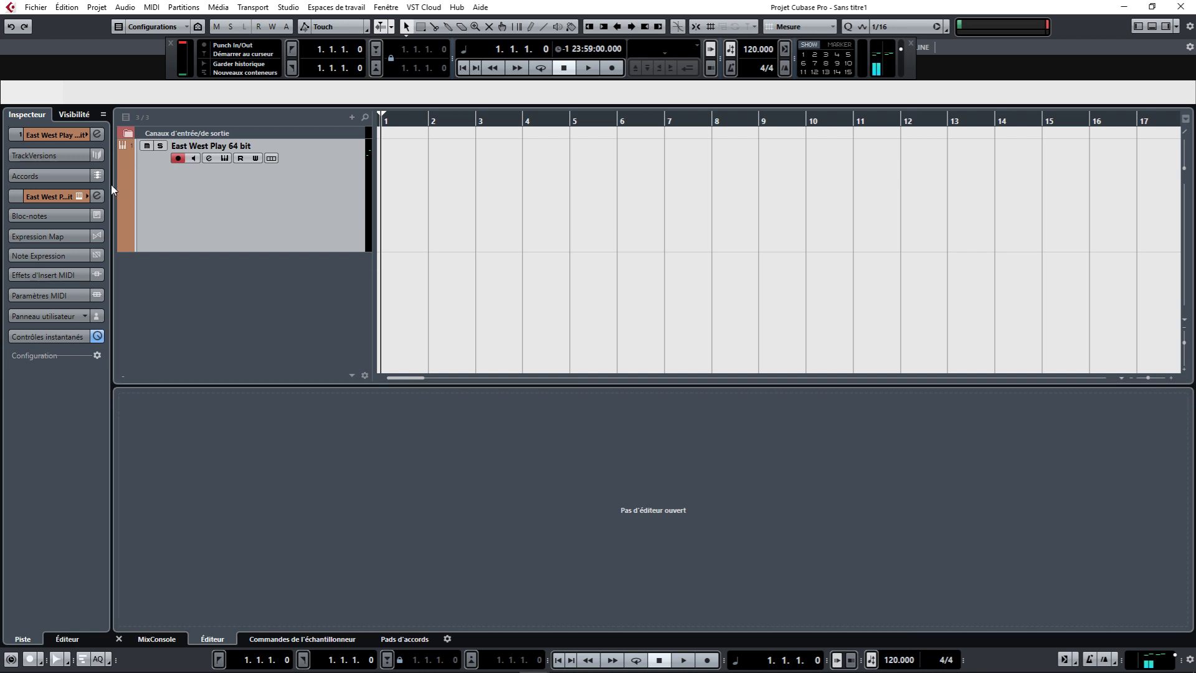
pyautogui.click(49, 256)
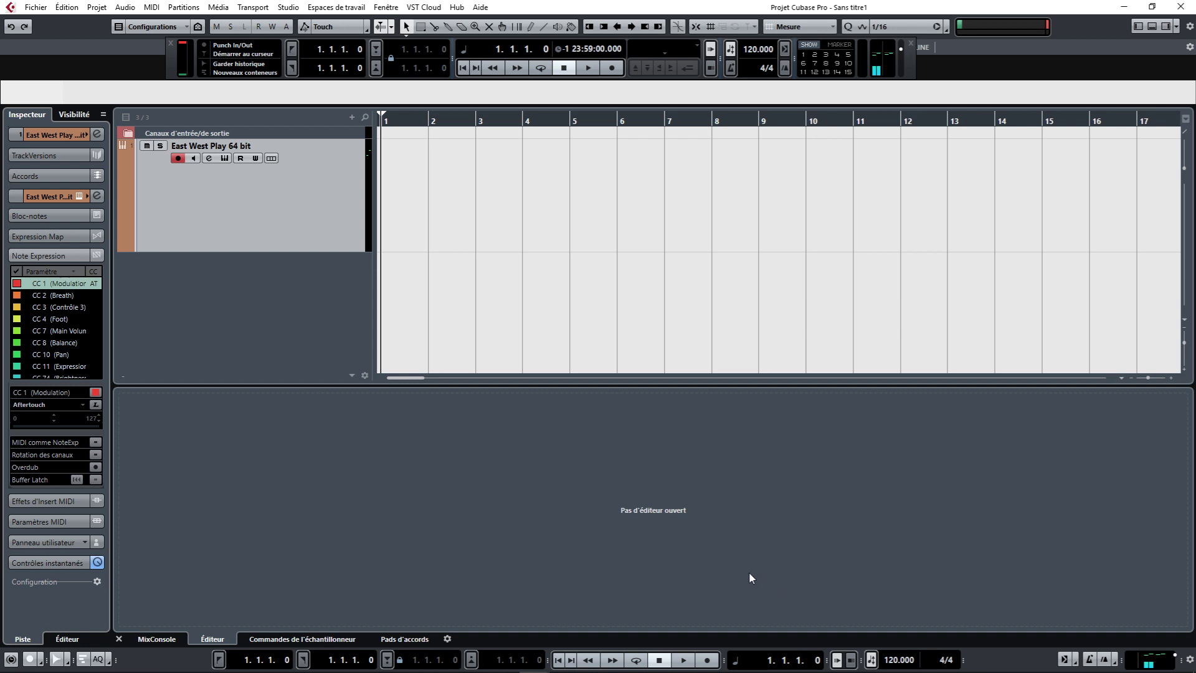
# - Switch to ROLI Dashboard, change Slide CC to 1, restore it to 2, and return to the Cubase project
pyautogui.click(659, 662)
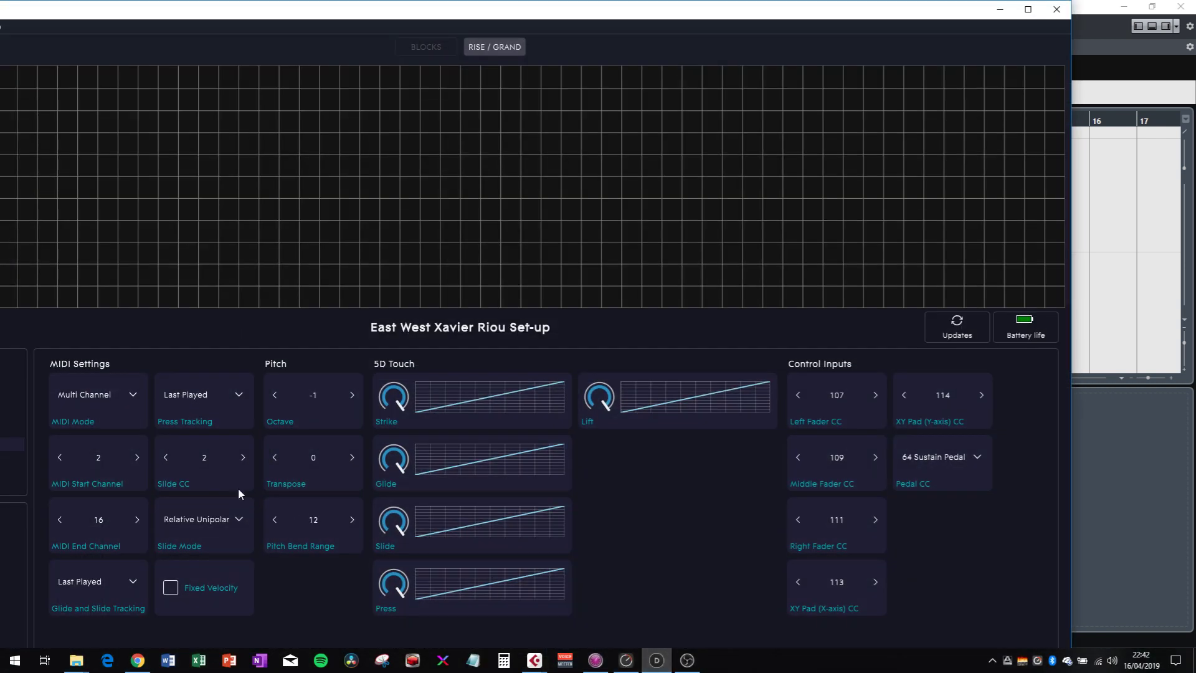
pyautogui.click(167, 458)
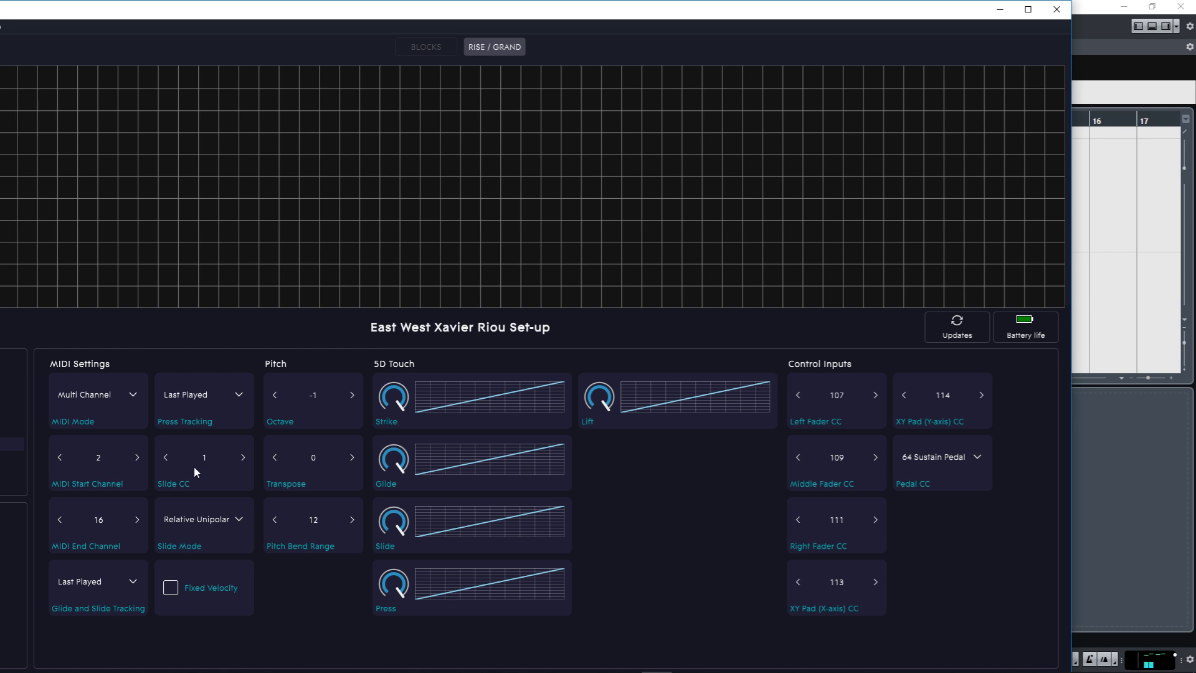
pyautogui.click(245, 457)
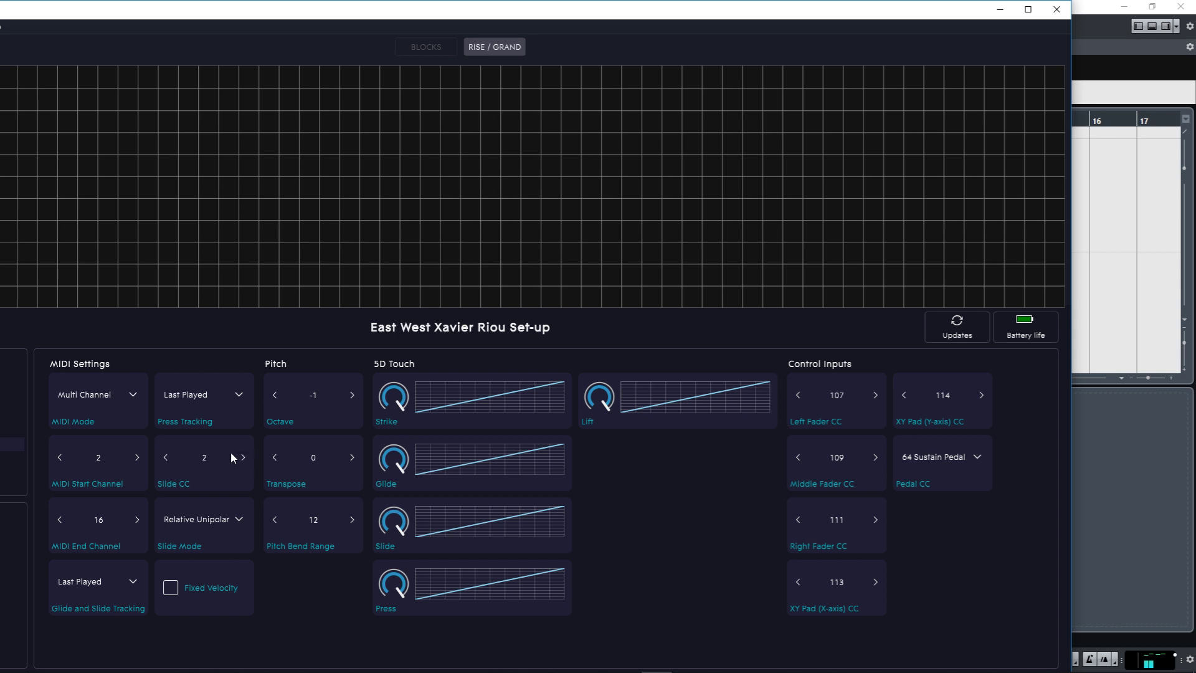
pyautogui.click(1009, 10)
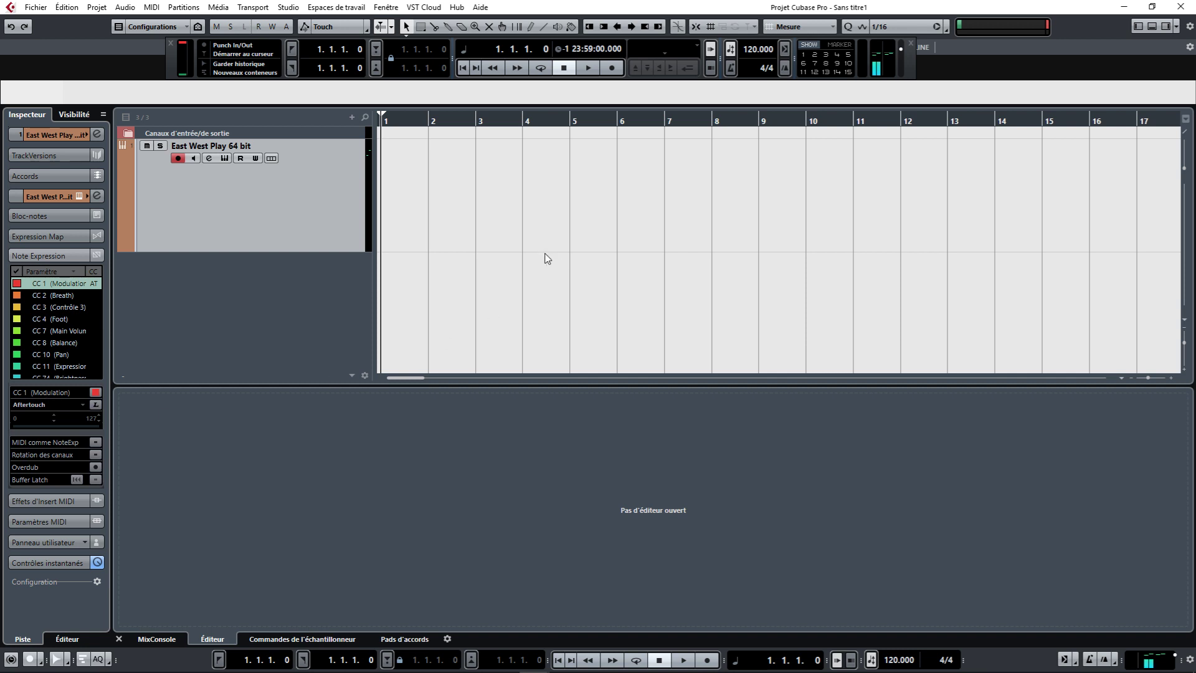
# - Record a MIDI performance on the East West Play 64 bit track from bar 1 to about bar 28
pyautogui.press('KP_Multiply')
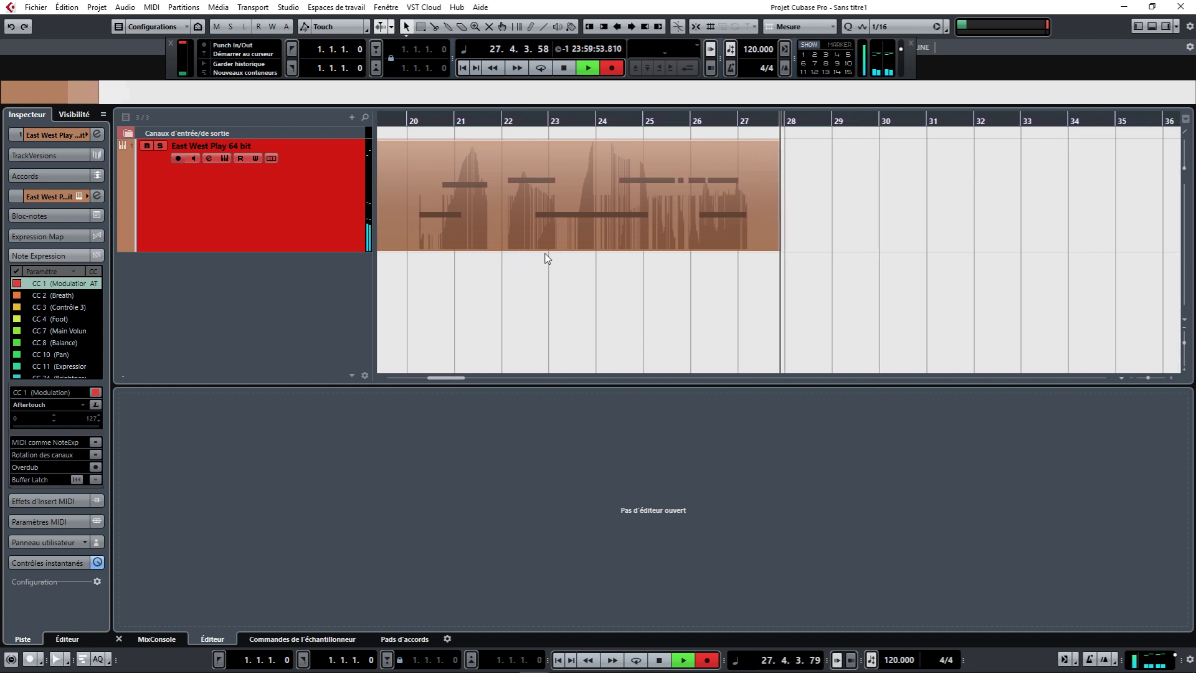
pyautogui.press('space')
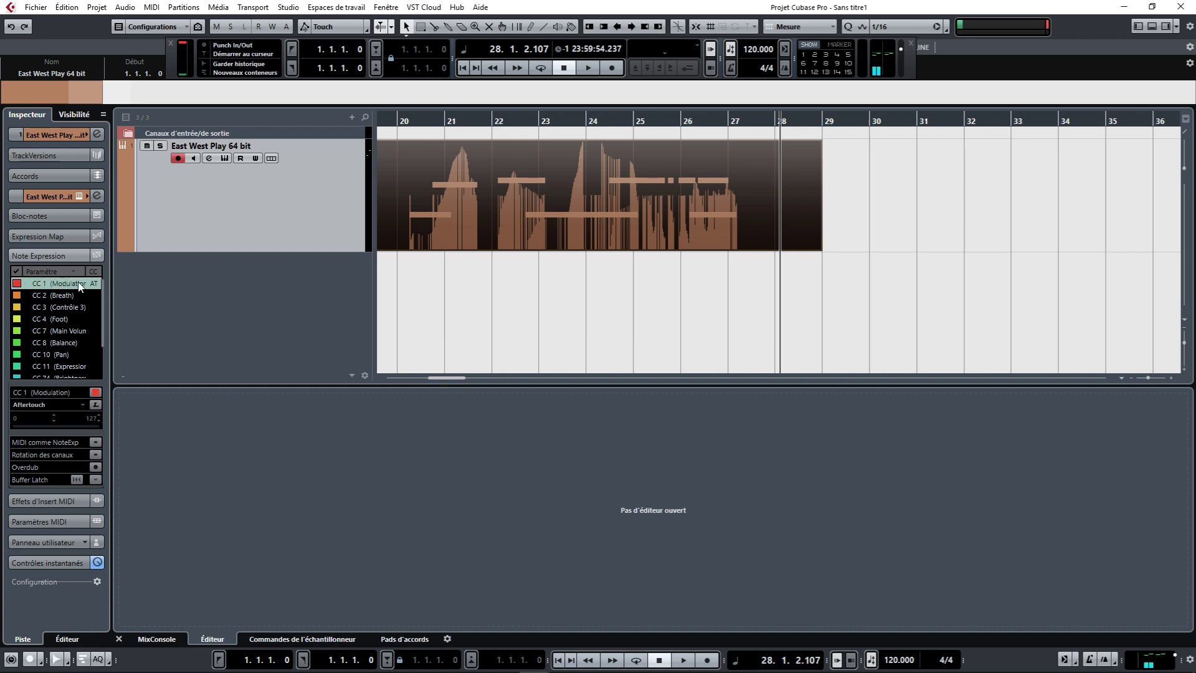
# - Review the controller source assigned to CC 1 (Modulation) and check the track's MIDI channel options, keeping Quelconque
pyautogui.click(43, 407)
pyautogui.click(54, 439)
pyautogui.click(68, 134)
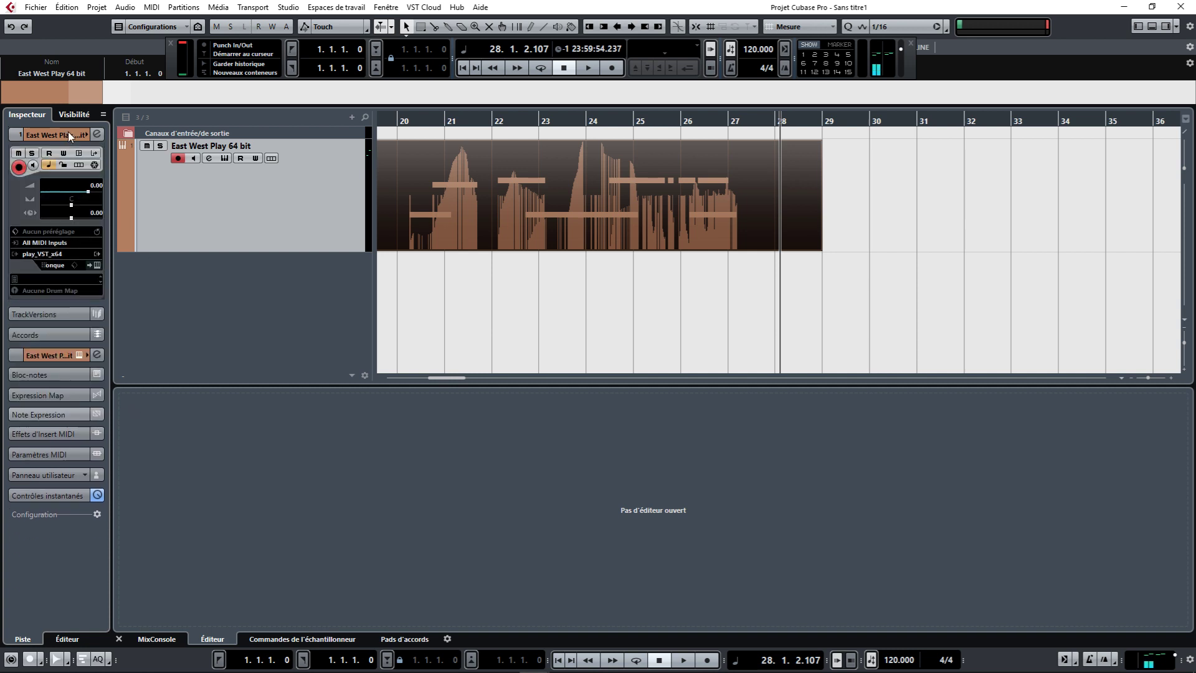
pyautogui.click(61, 267)
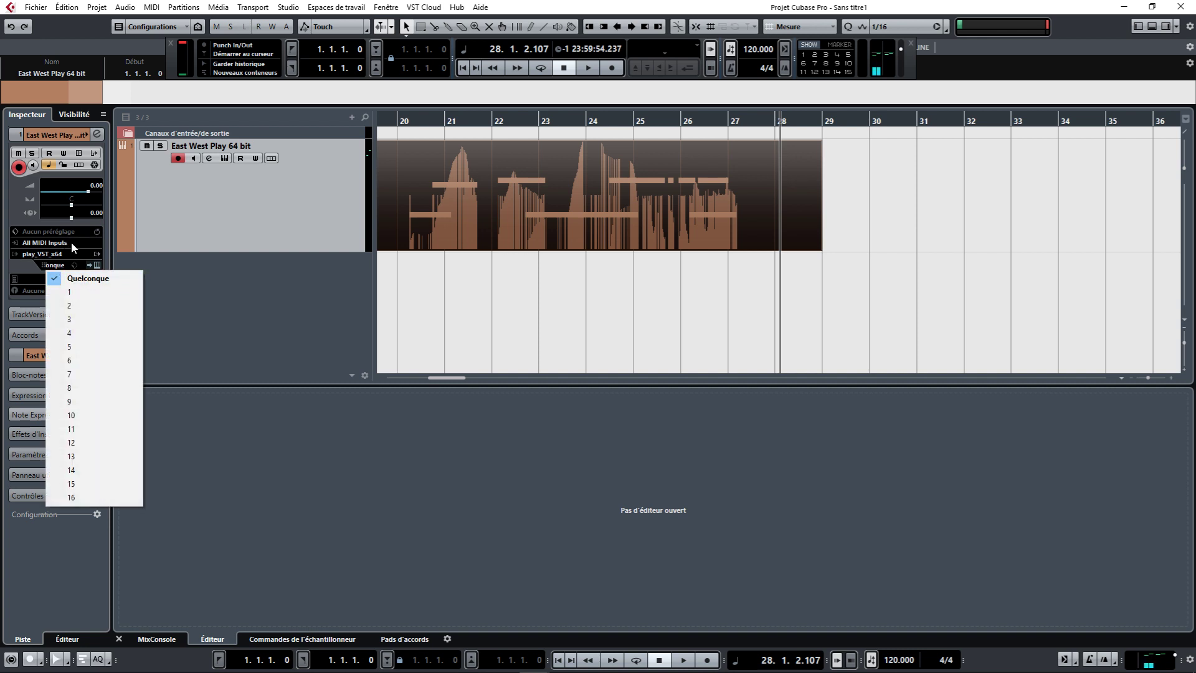
pyautogui.click(126, 278)
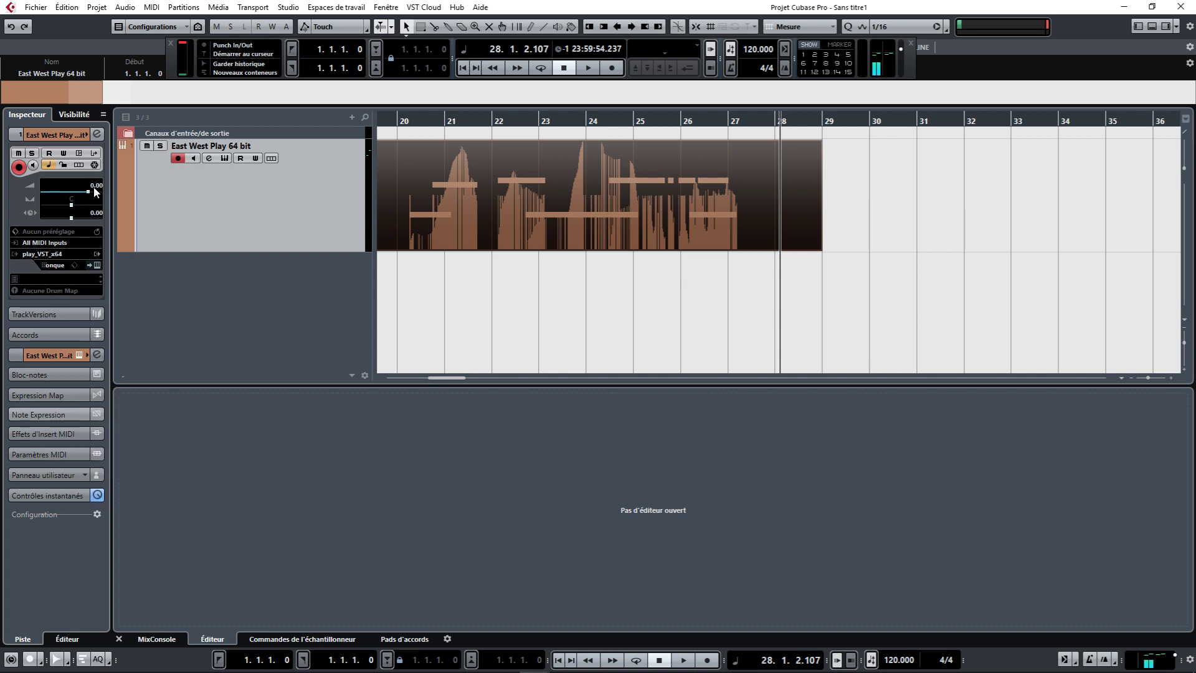
# - Open the East West Play instrument window and view the WOMEN ah instrument's MIDI channel options, keeping MPE
pyautogui.click(99, 266)
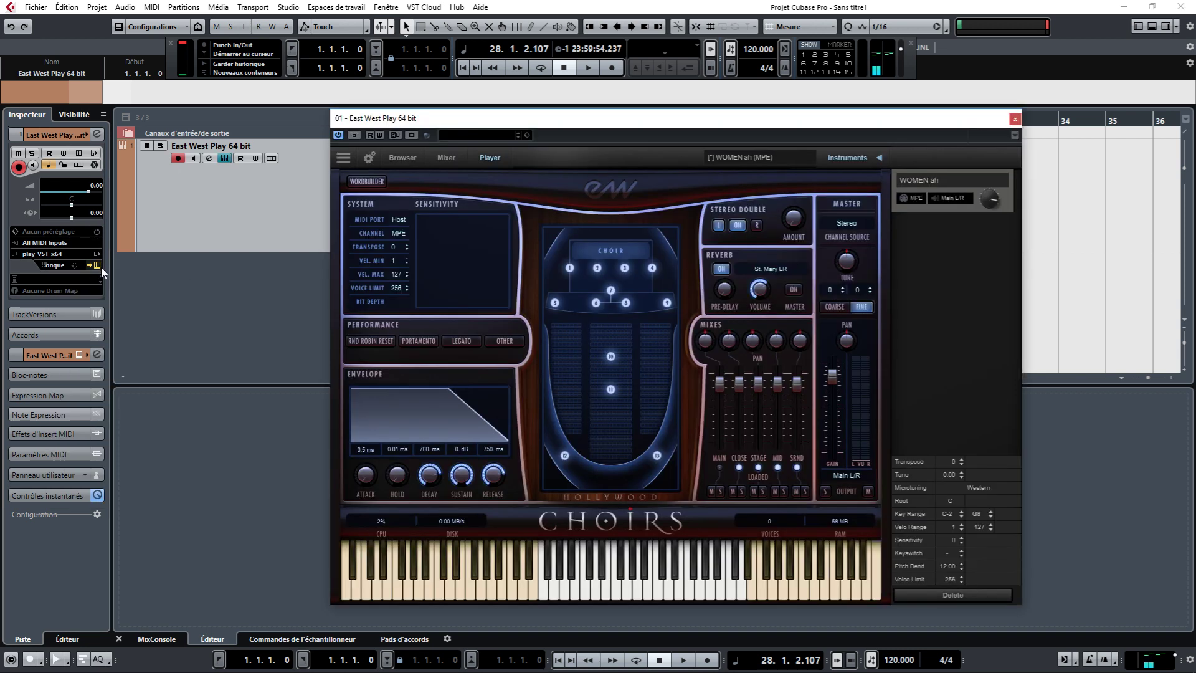
pyautogui.click(913, 198)
pyautogui.click(991, 262)
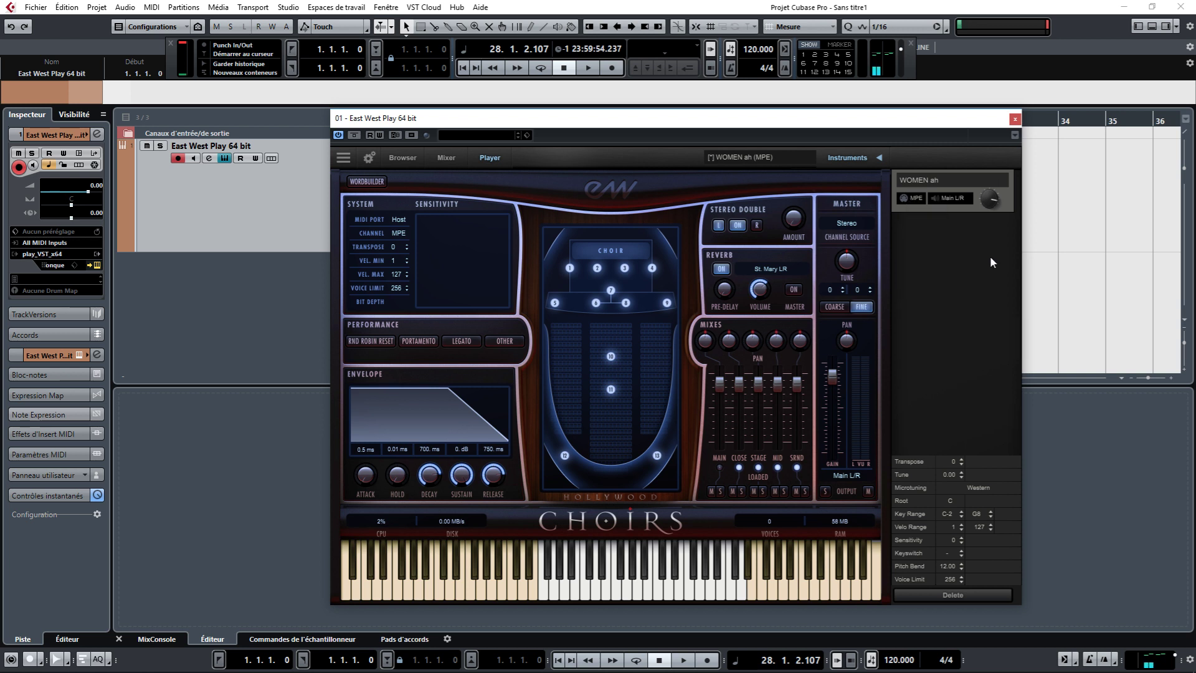